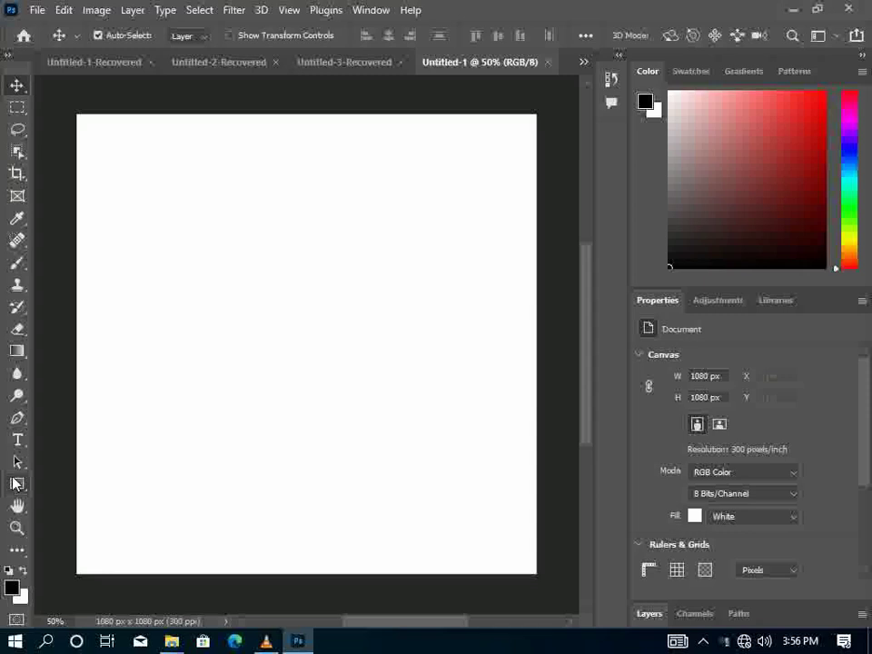
- Draw a black 817 × 359 px rectangle across the upper middle of the canvas
click(15, 484)
right_click(16, 487)
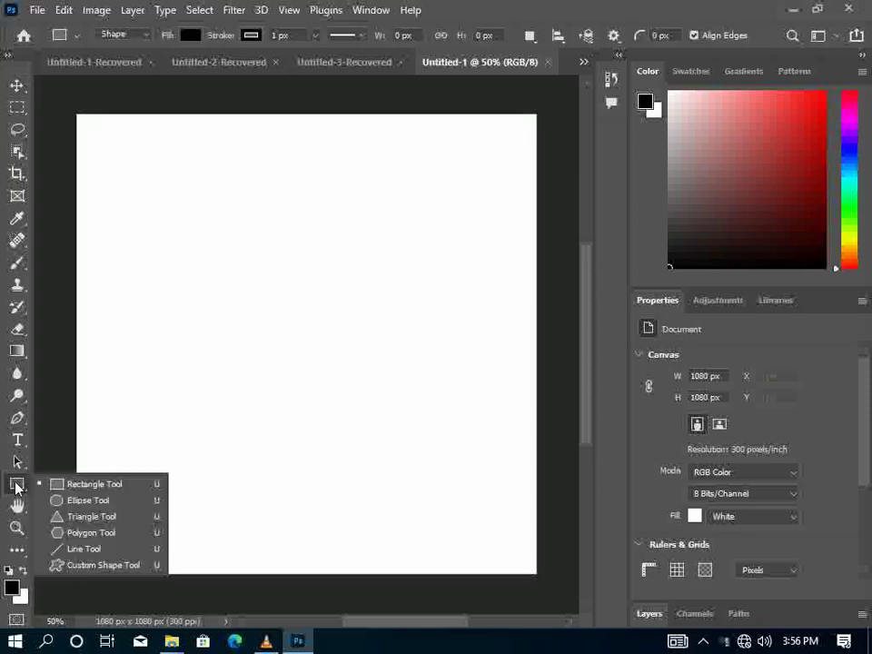
click(65, 482)
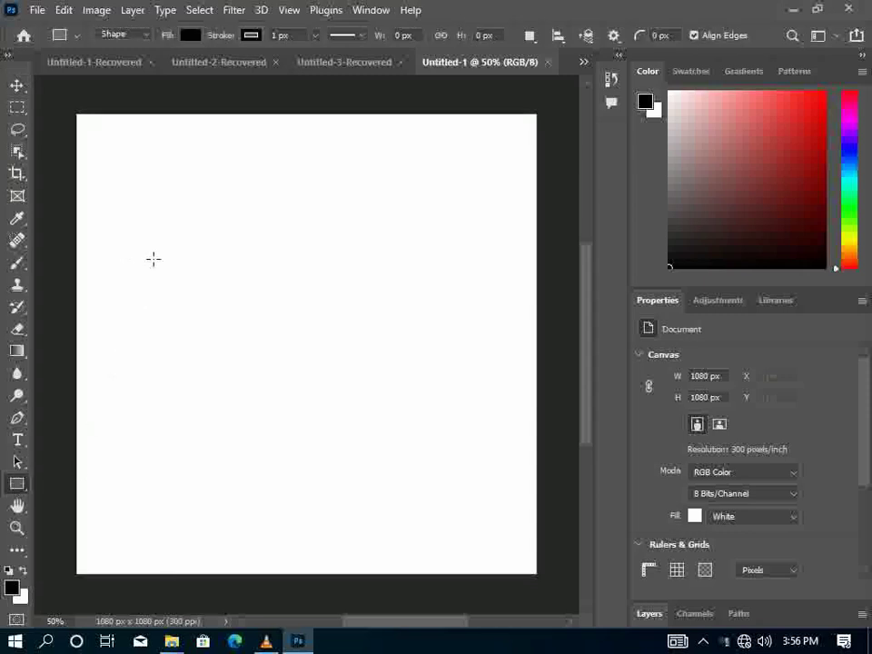
mouse_move(181, 238)
mouse_down()
mouse_move(250, 456)
mouse_move(528, 391)
mouse_up()
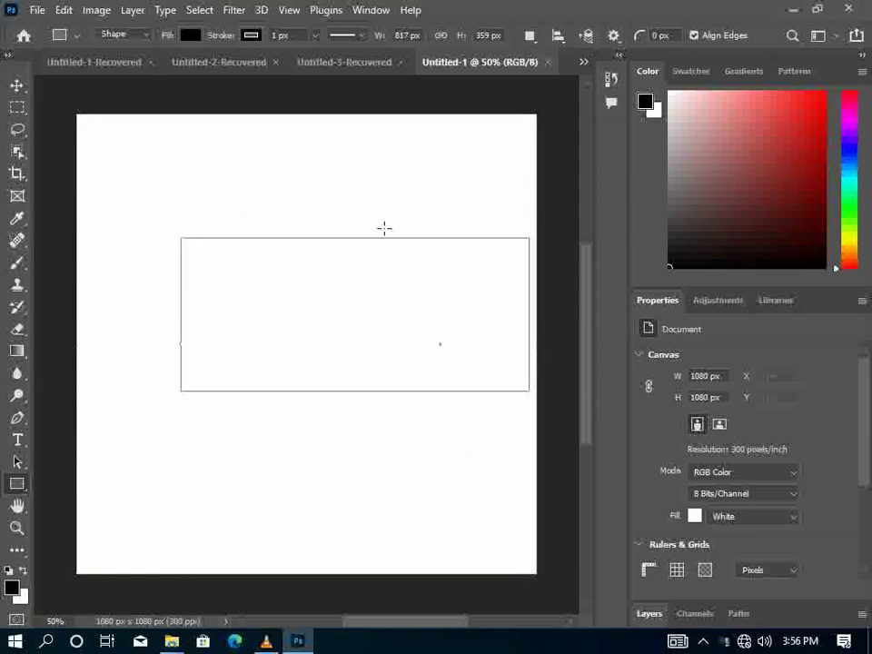
- Move the rectangle left to X −17.5 px
click(18, 86)
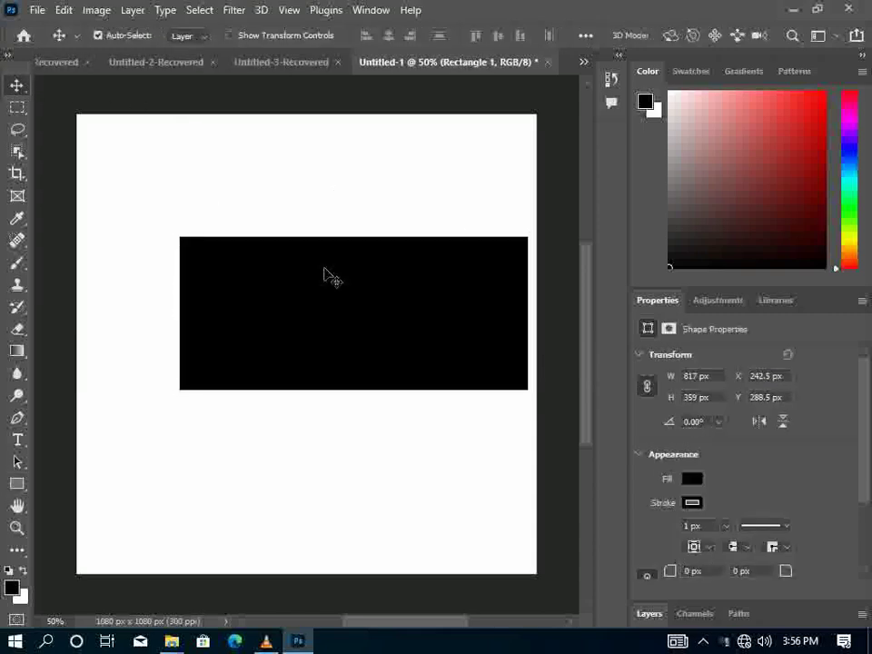
mouse_move(296, 306)
mouse_down()
mouse_move(275, 311)
mouse_move(339, 308)
mouse_up()
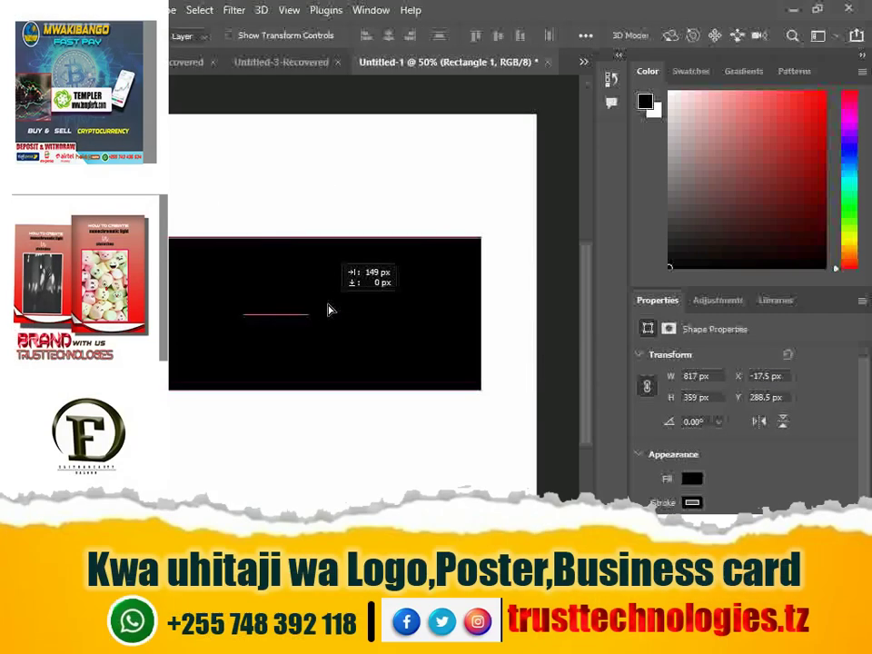
click(692, 480)
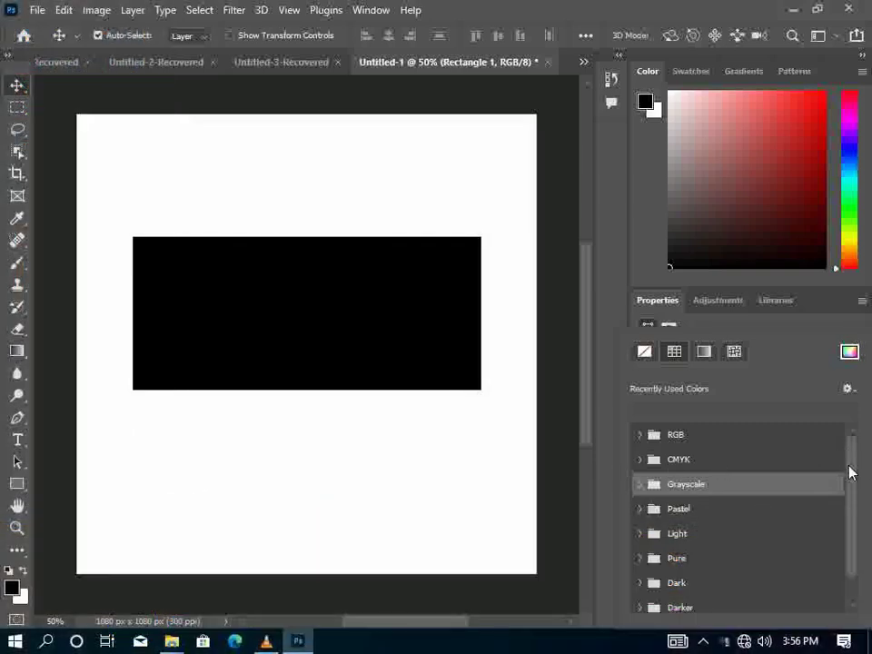
- Try Grayscale swatches on the rectangle and settle on a medium grey fill
drag(850, 468, 852, 552)
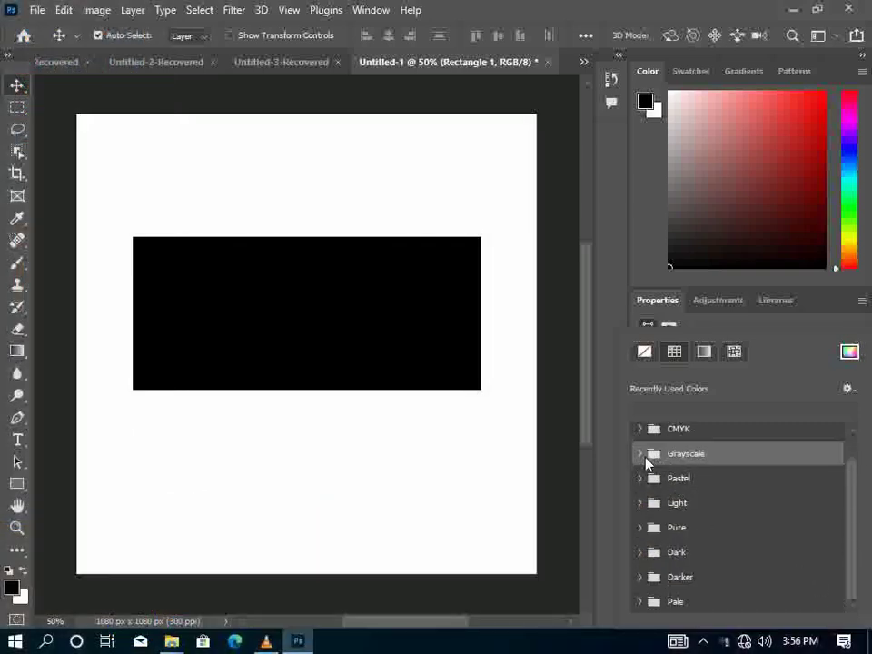
click(639, 454)
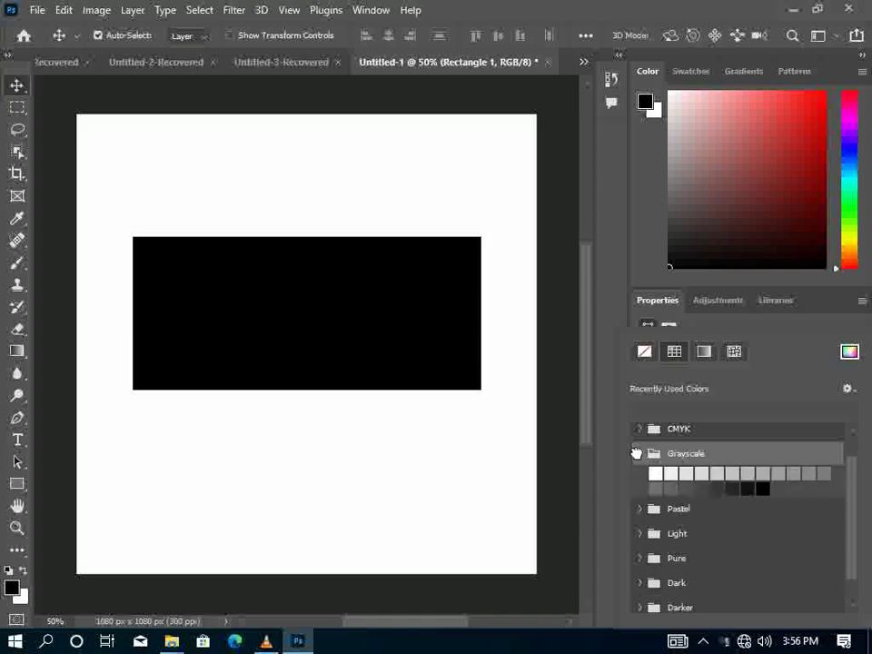
click(701, 473)
click(717, 473)
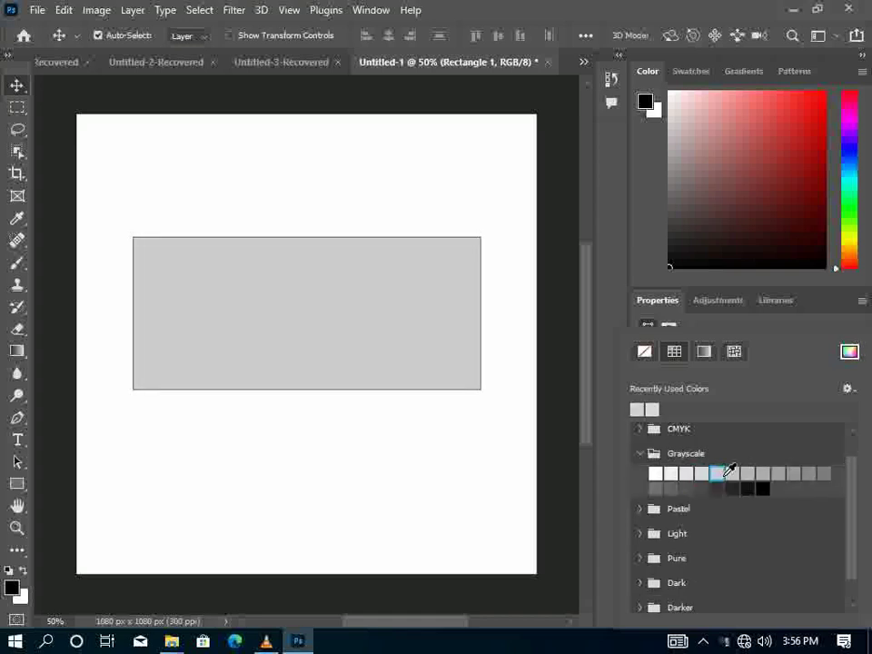
click(732, 473)
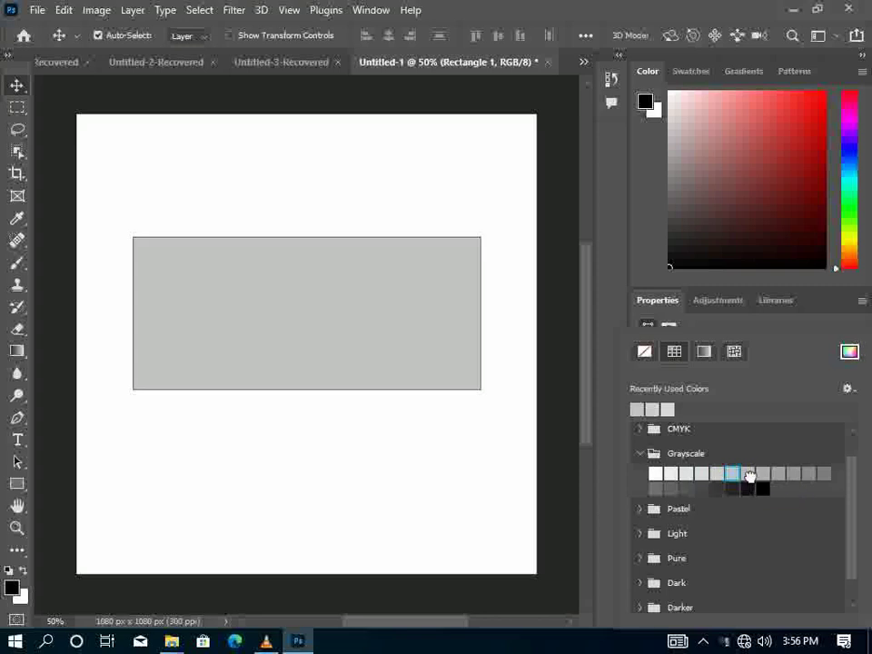
click(753, 474)
click(764, 474)
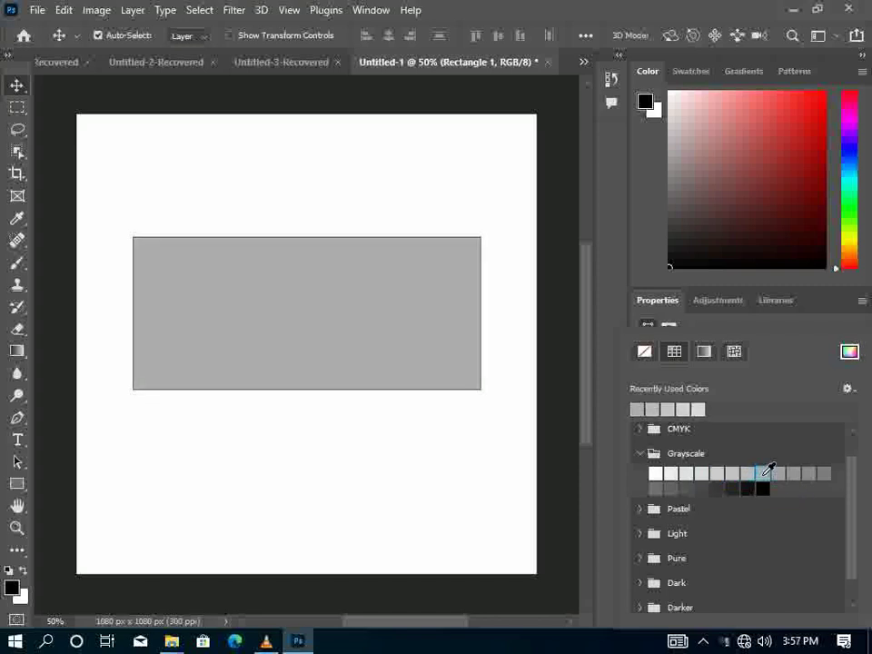
click(779, 472)
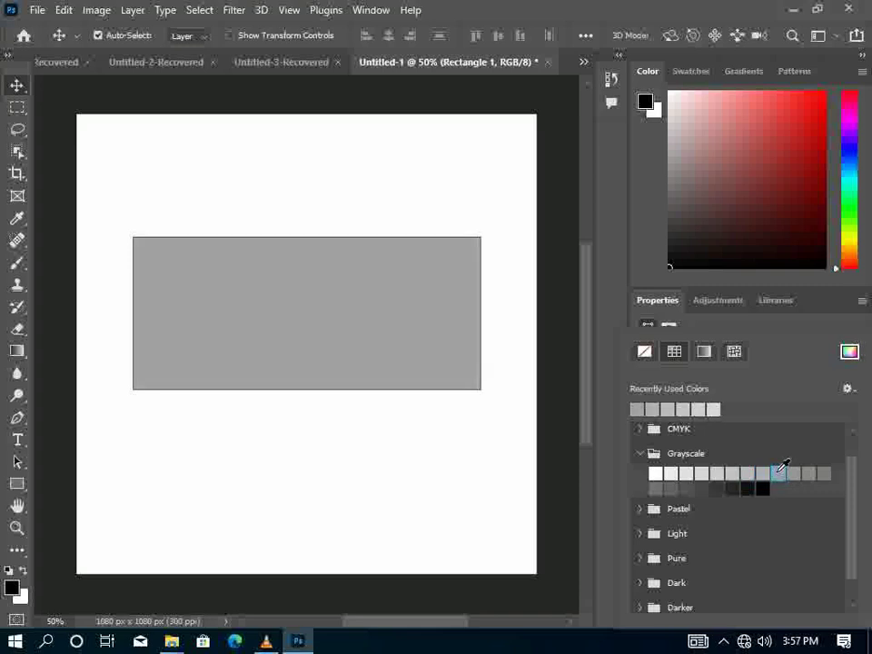
click(794, 473)
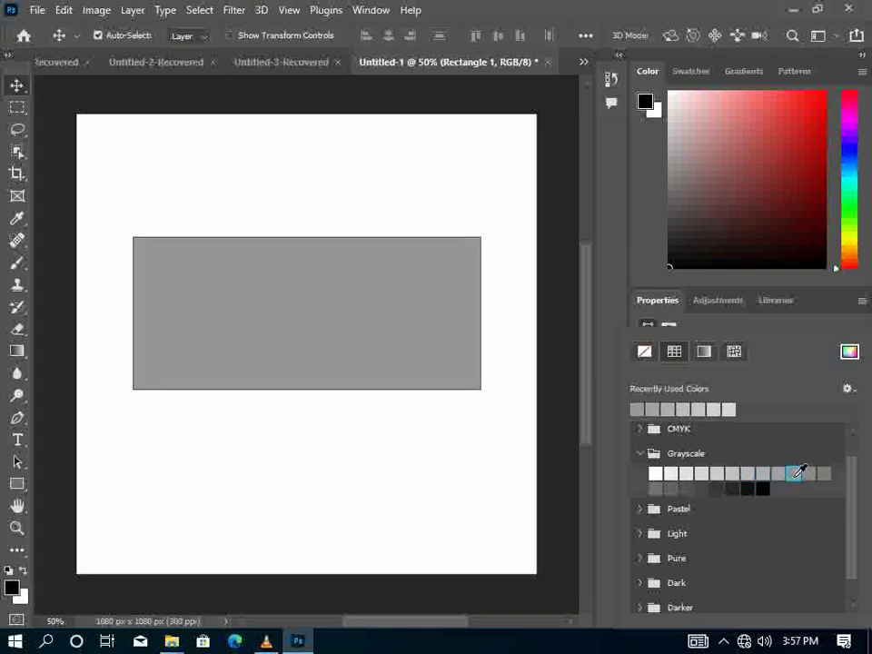
click(687, 488)
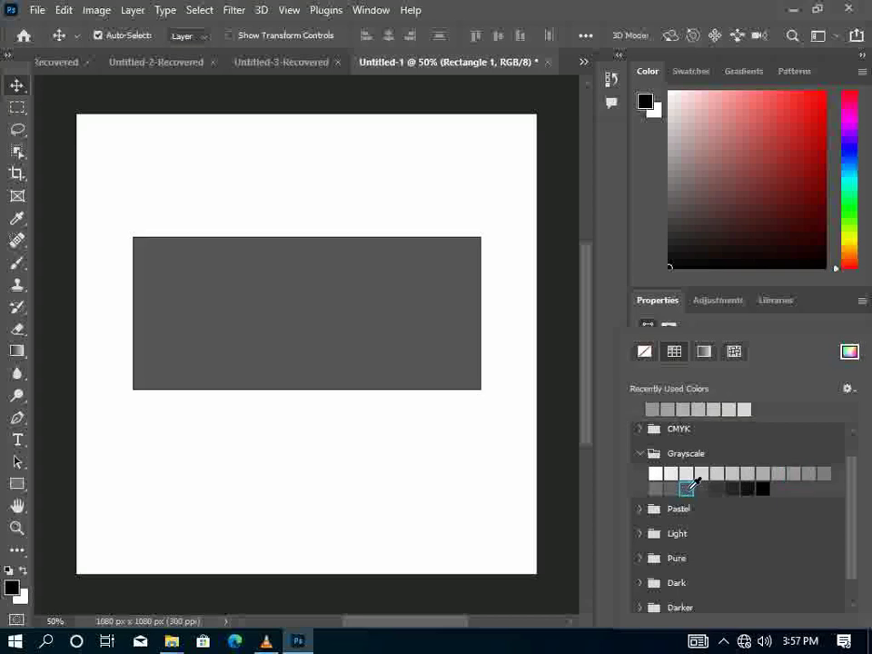
click(823, 474)
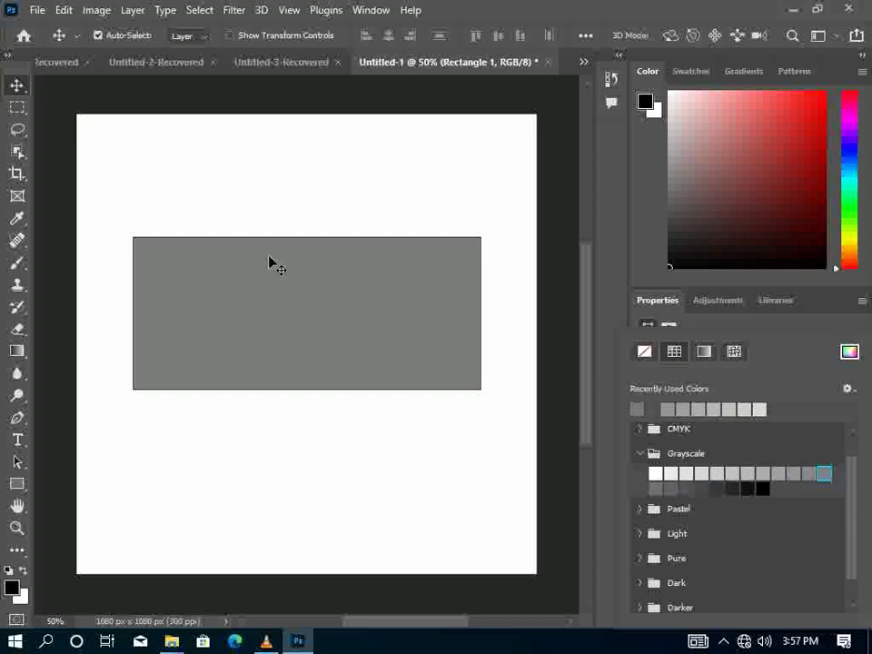
click(16, 84)
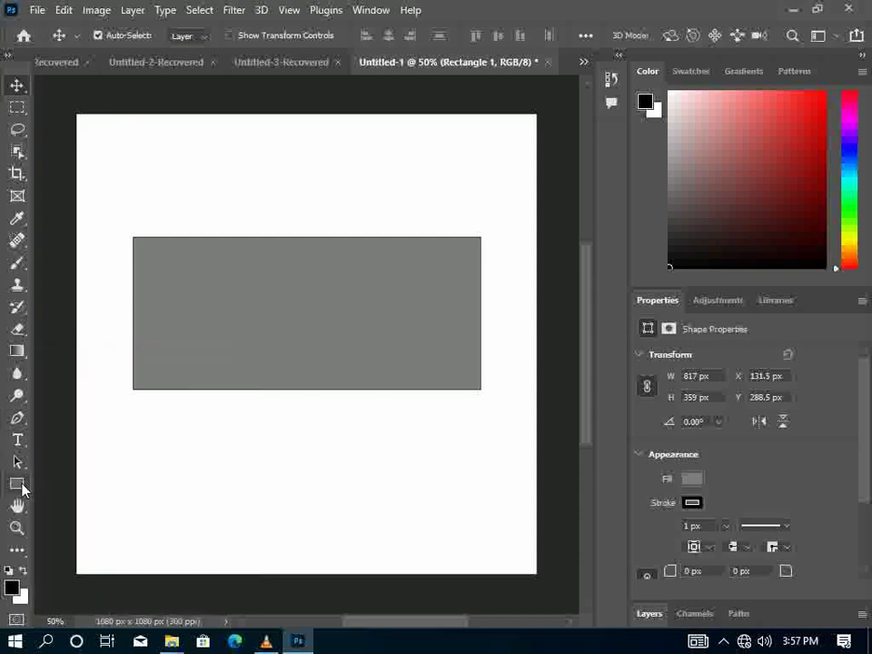
- Delete the extra top-edge anchors and add a new anchor point along the top edge
click(23, 427)
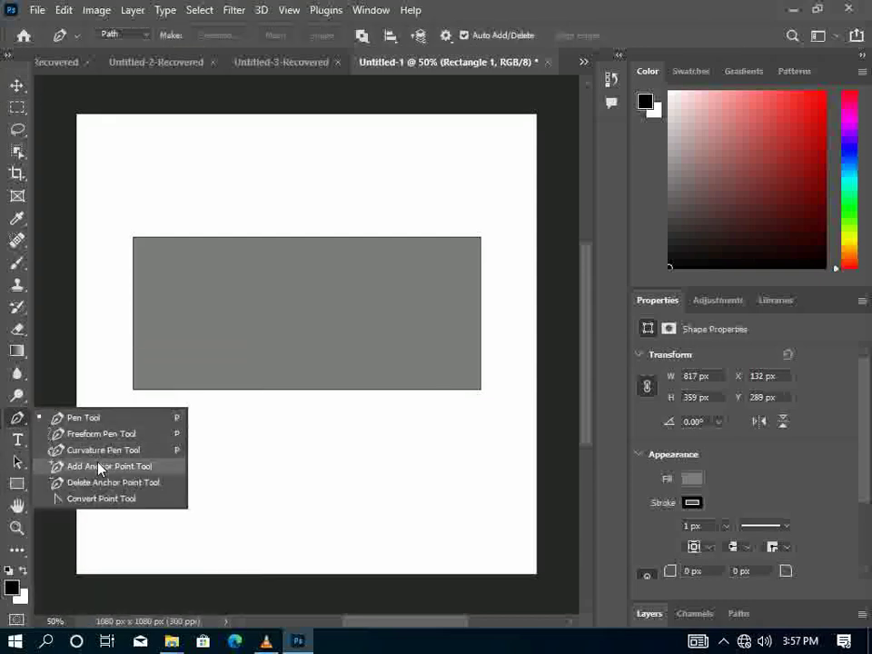
click(99, 469)
right_click(16, 418)
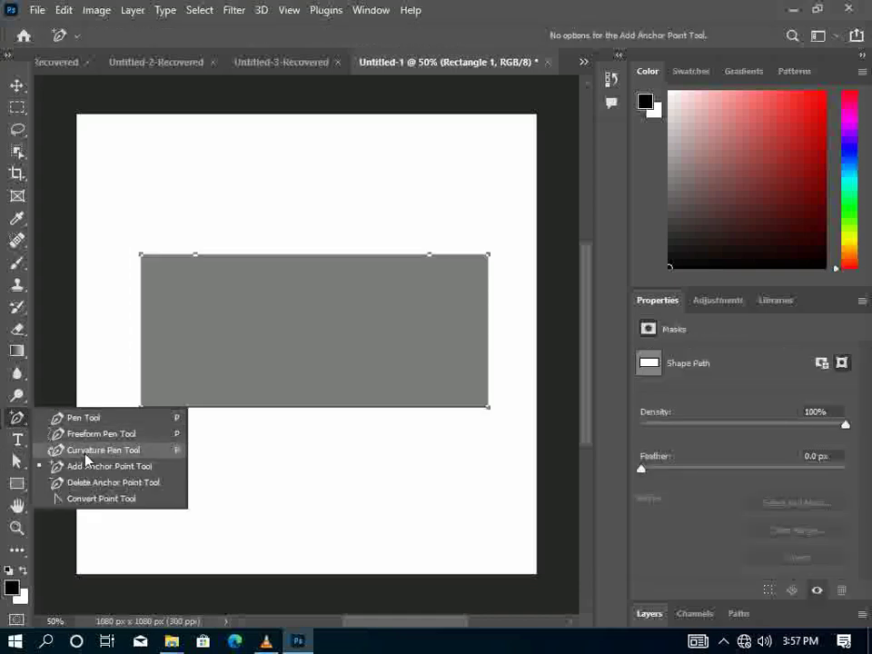
click(75, 482)
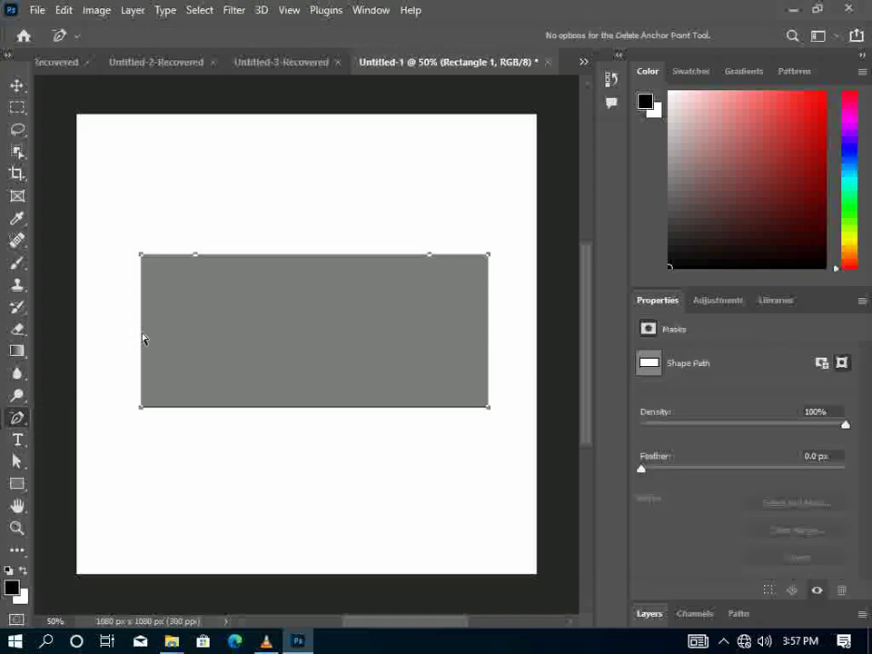
click(196, 257)
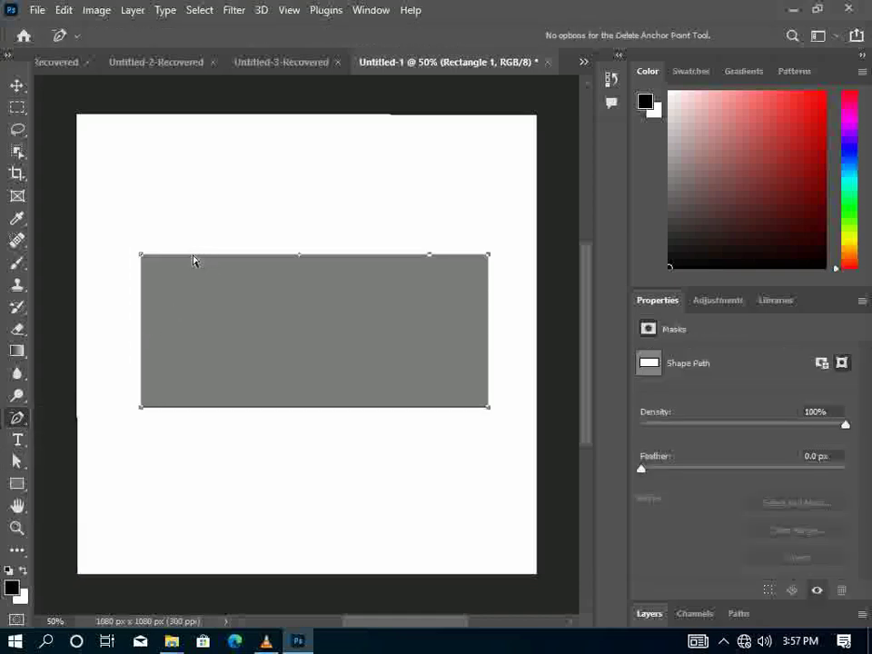
click(429, 255)
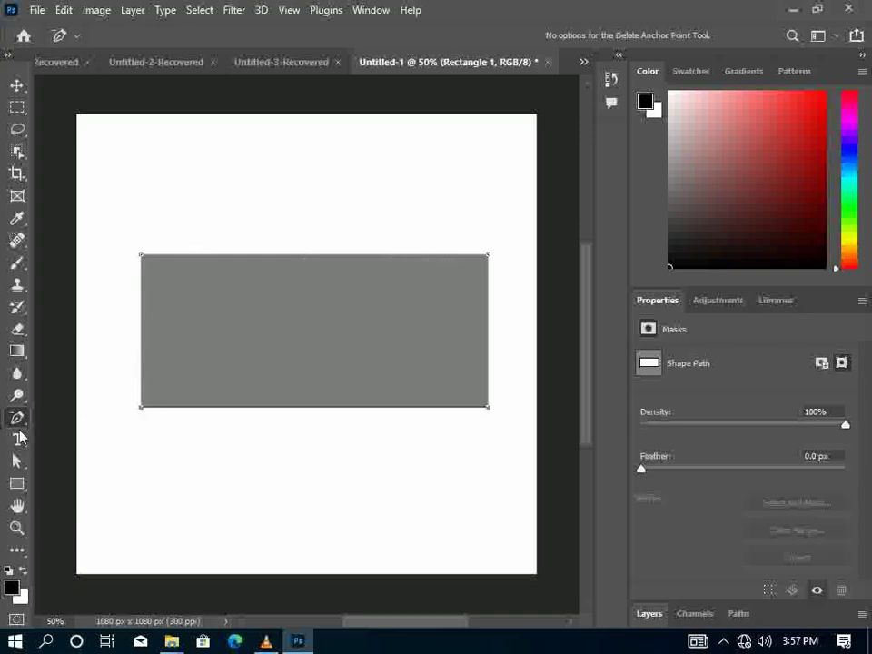
right_click(18, 419)
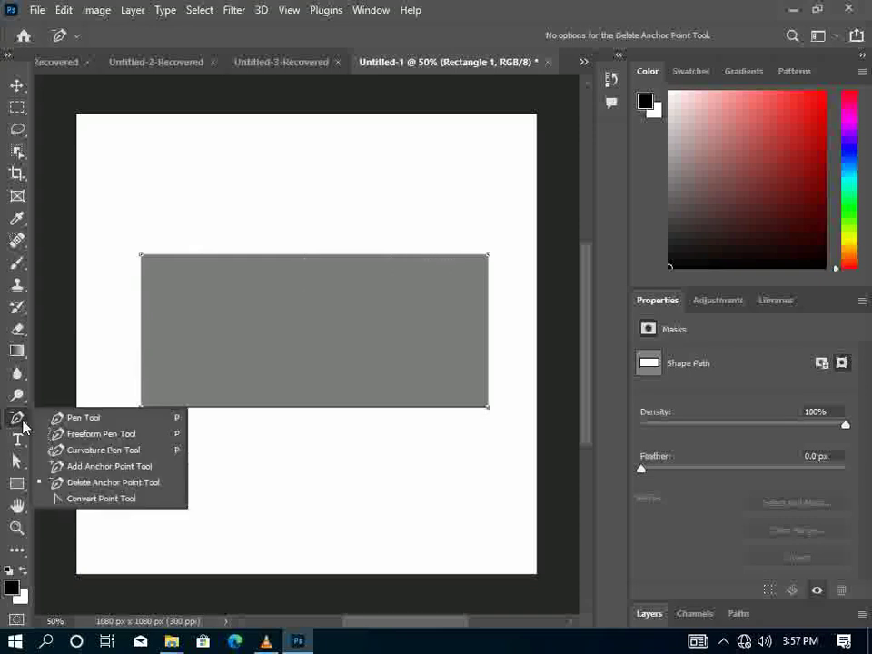
click(88, 468)
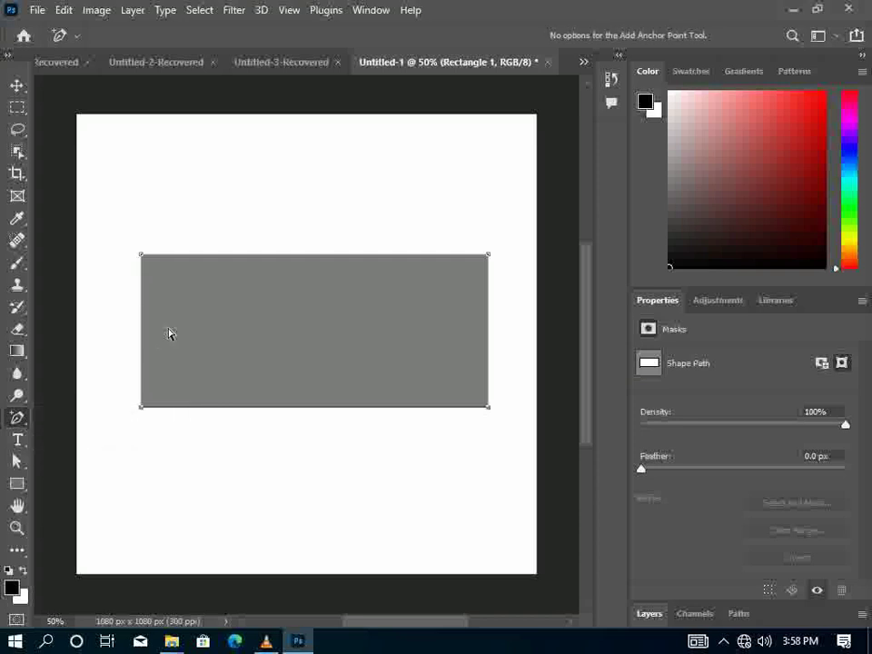
click(196, 256)
- Pull the top edge's middle down with the Curvature Pen into a smooth dip
right_click(16, 418)
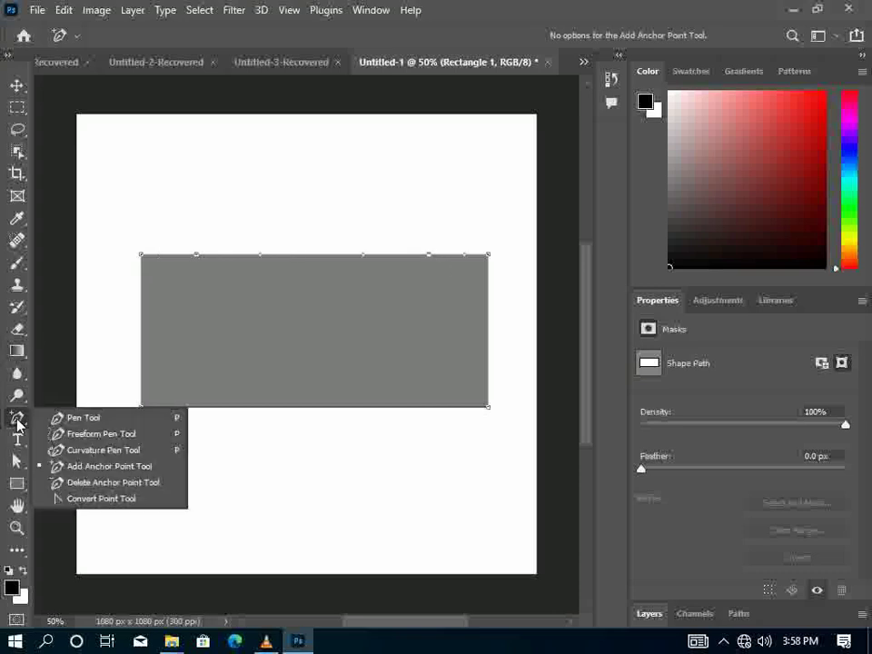
click(78, 449)
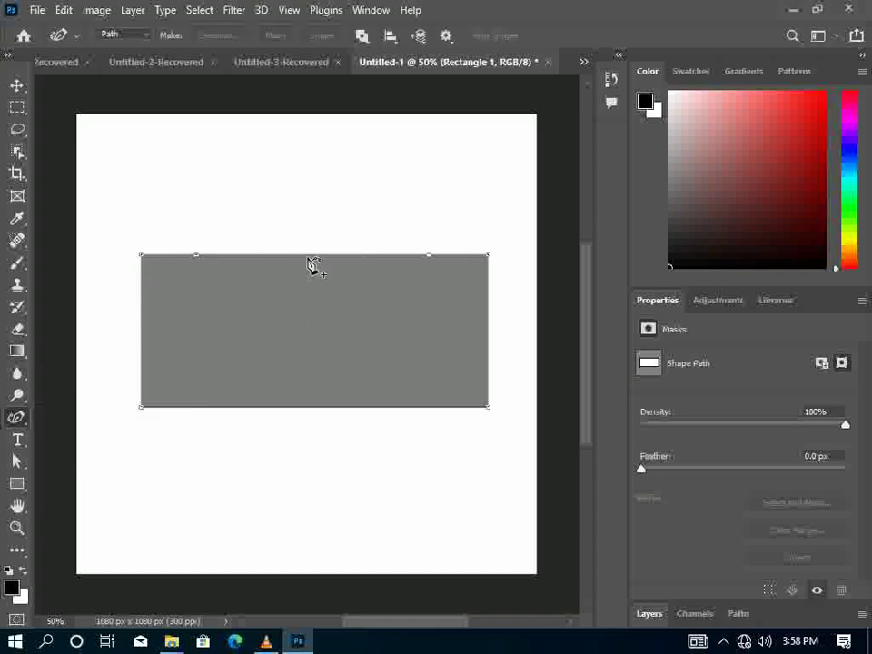
drag(308, 257, 293, 350)
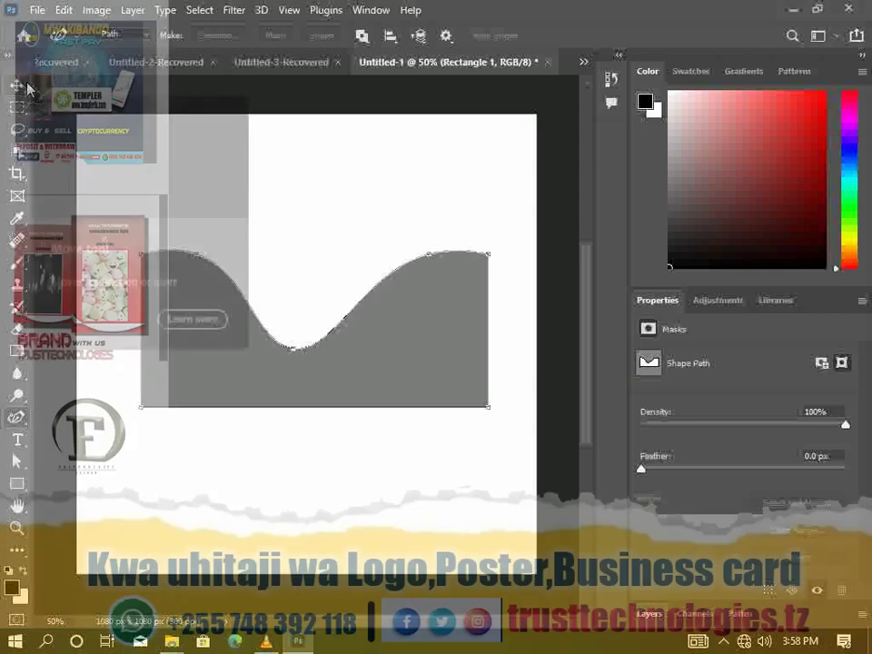
click(18, 87)
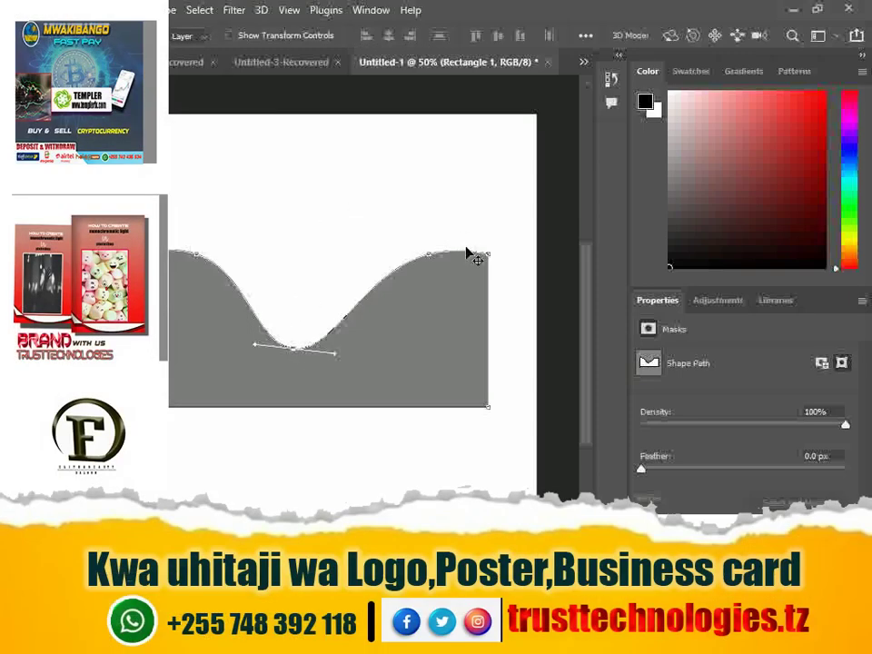
- Move the wave shape to the canvas bottom and stretch it to full canvas width
mouse_move(412, 325)
mouse_down()
mouse_move(397, 401)
mouse_move(399, 479)
mouse_up()
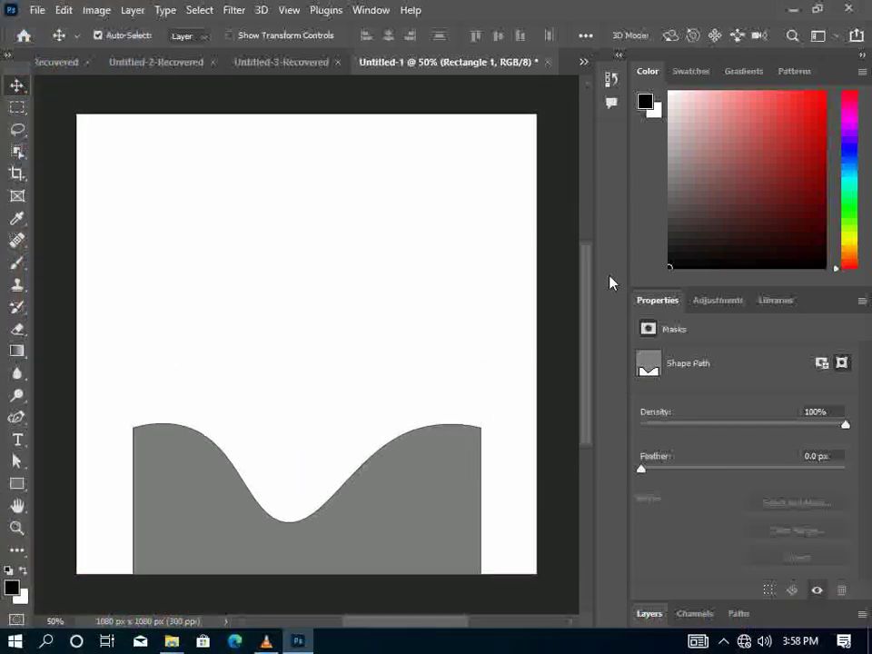
key(ctrl+t)
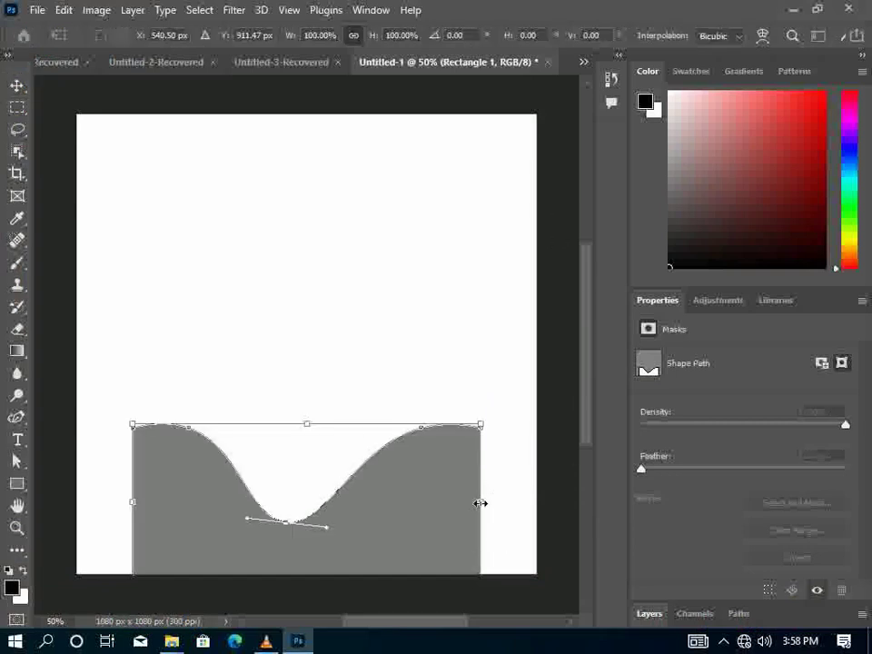
drag(481, 502, 548, 503)
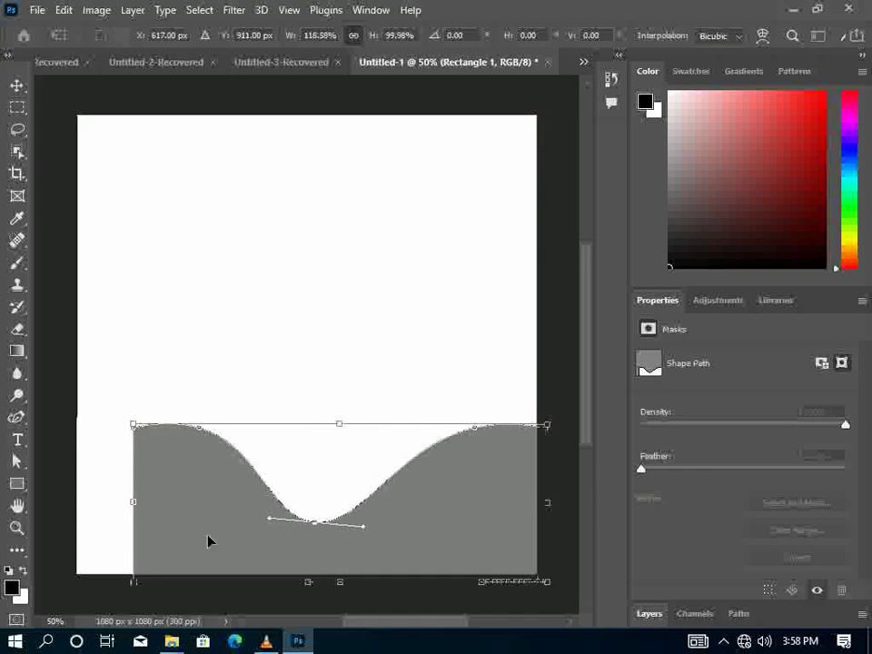
drag(133, 510, 74, 499)
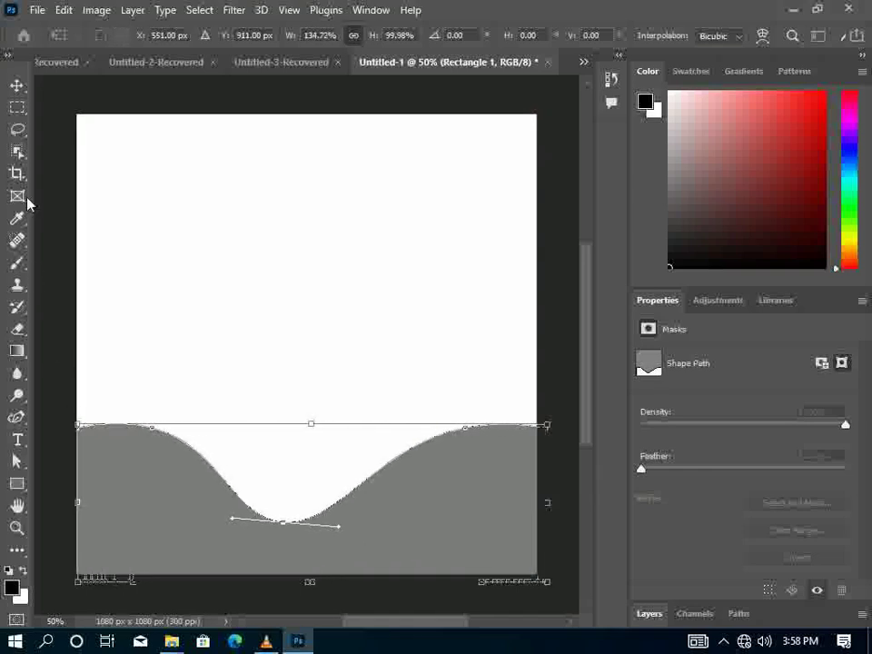
click(11, 86)
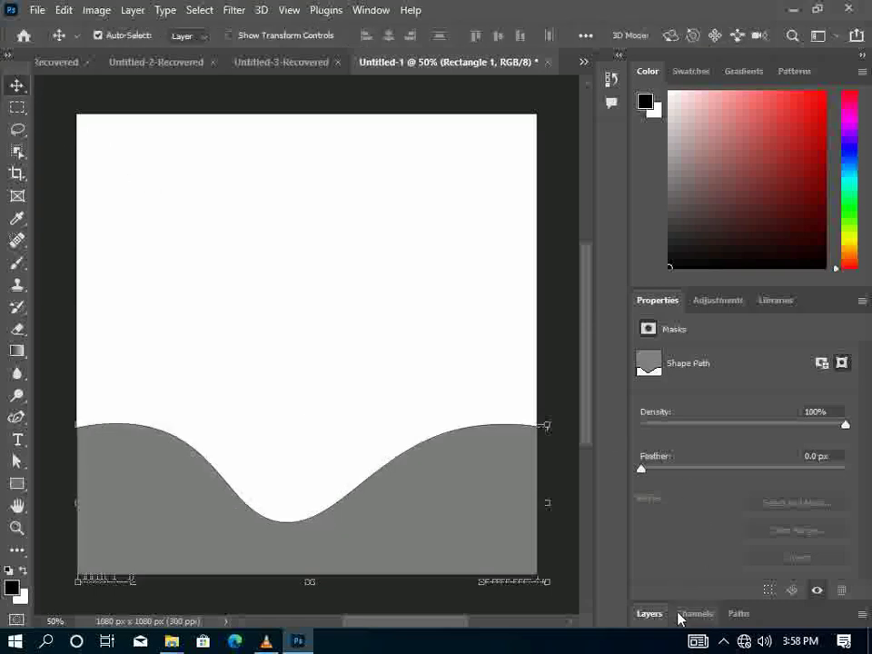
- Add a Stroke layer effect to the wave shape layer
click(645, 614)
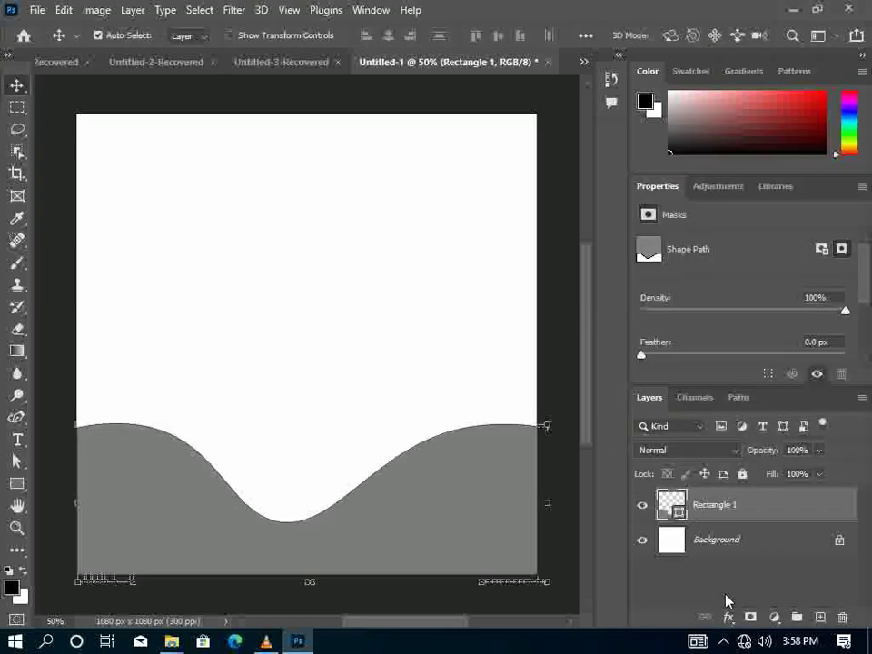
click(727, 618)
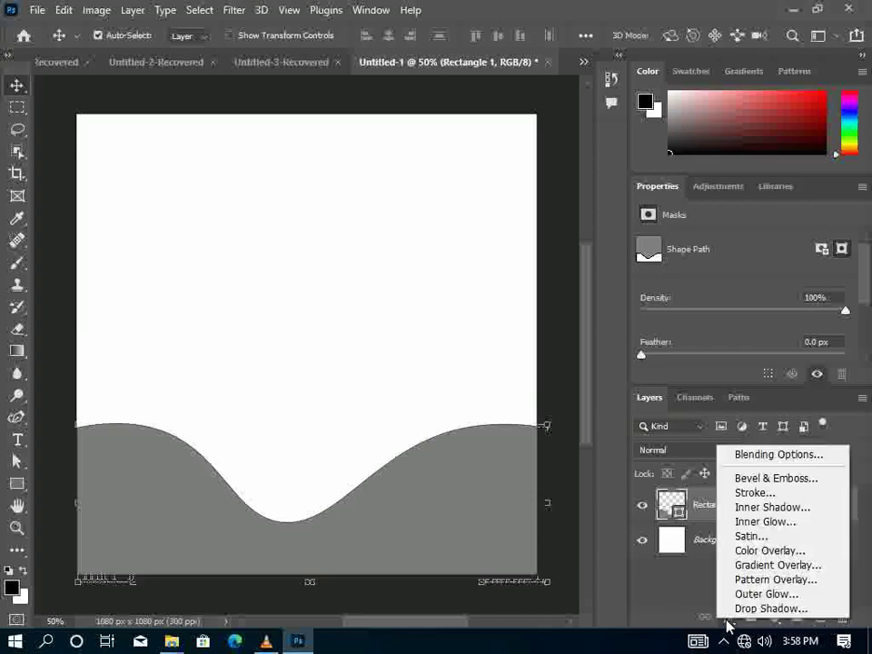
click(743, 493)
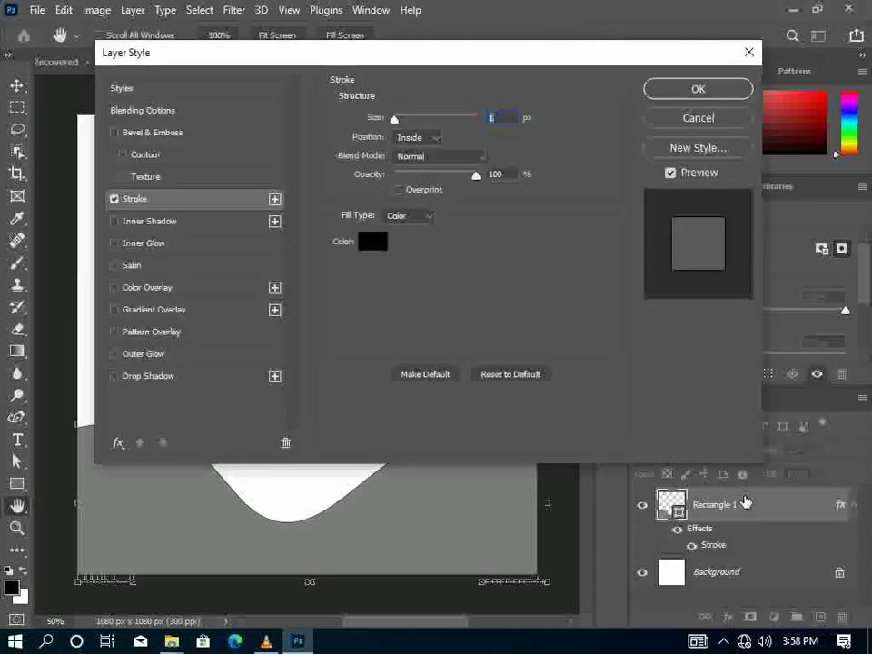
mouse_move(430, 51)
mouse_down()
mouse_move(773, 80)
mouse_move(830, 160)
mouse_up()
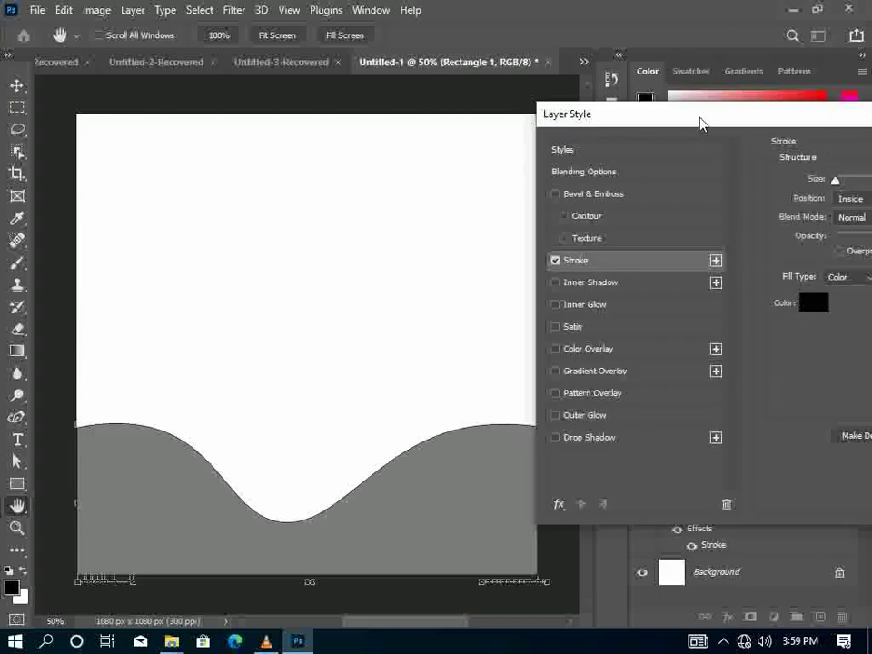
drag(701, 122, 433, 91)
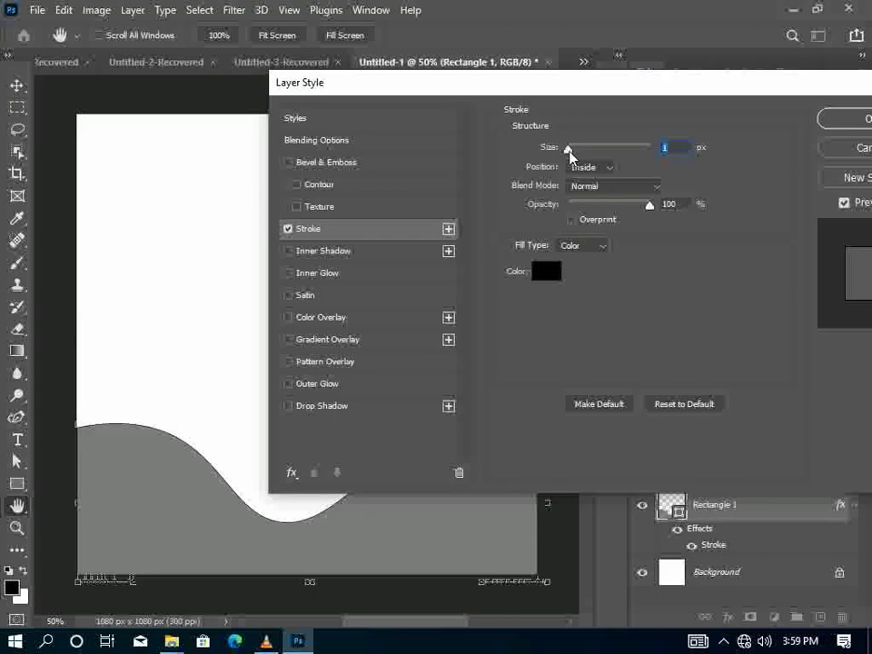
- Set the stroke to 13 px, Inside position, Normal blend mode
drag(567, 153, 582, 156)
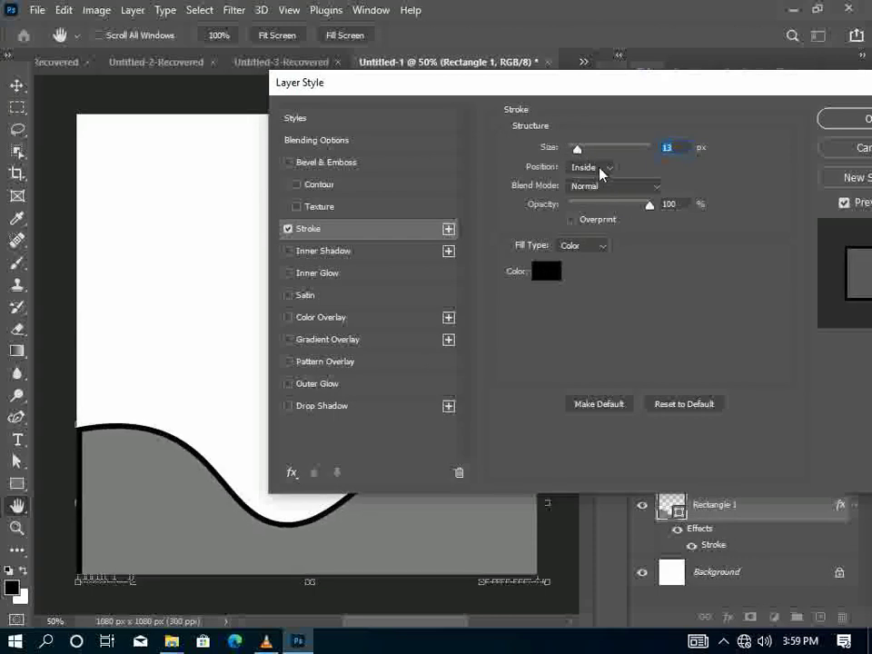
click(609, 170)
click(608, 173)
click(659, 188)
click(658, 187)
- Switch the stroke's fill type to Gradient
click(597, 246)
click(574, 274)
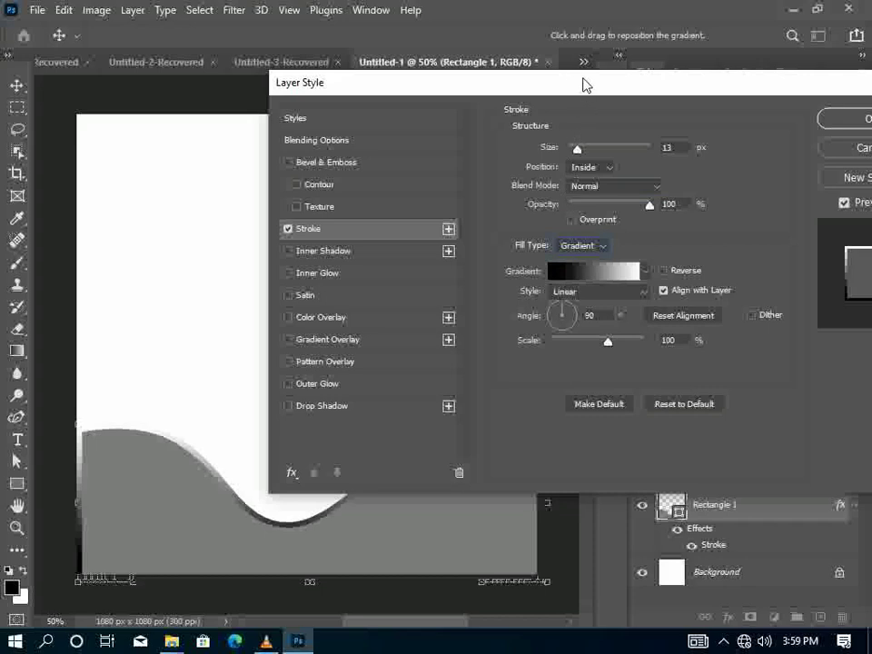
drag(584, 83, 673, 88)
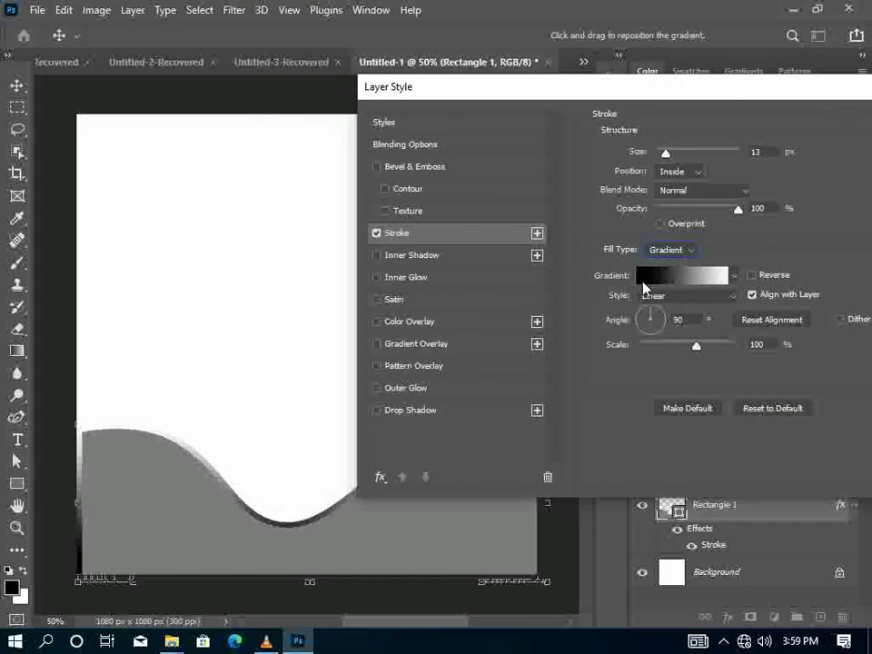
click(645, 274)
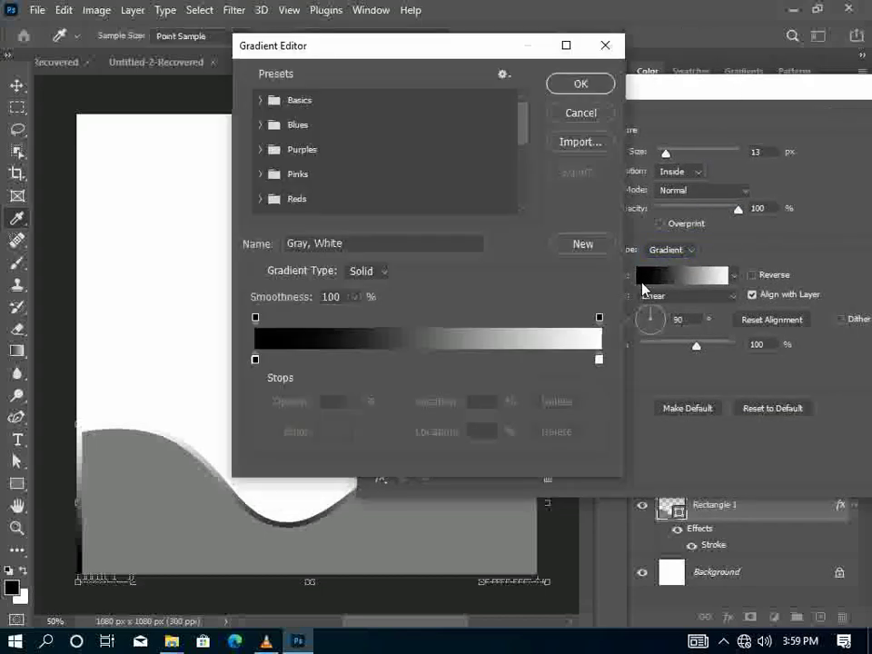
- Select the gradient's black start stop and begin choosing a red colour for it
click(255, 359)
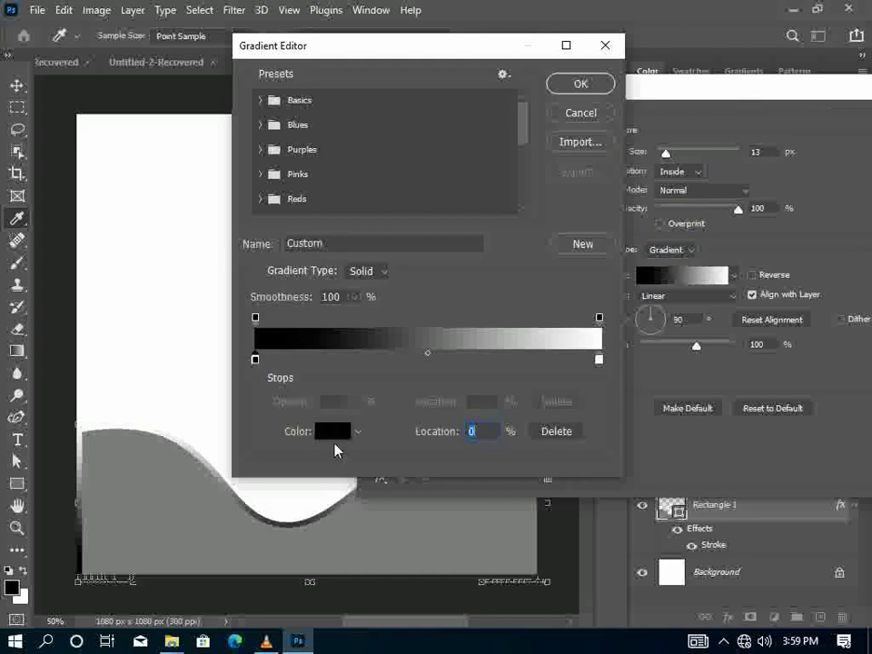
click(333, 436)
click(399, 263)
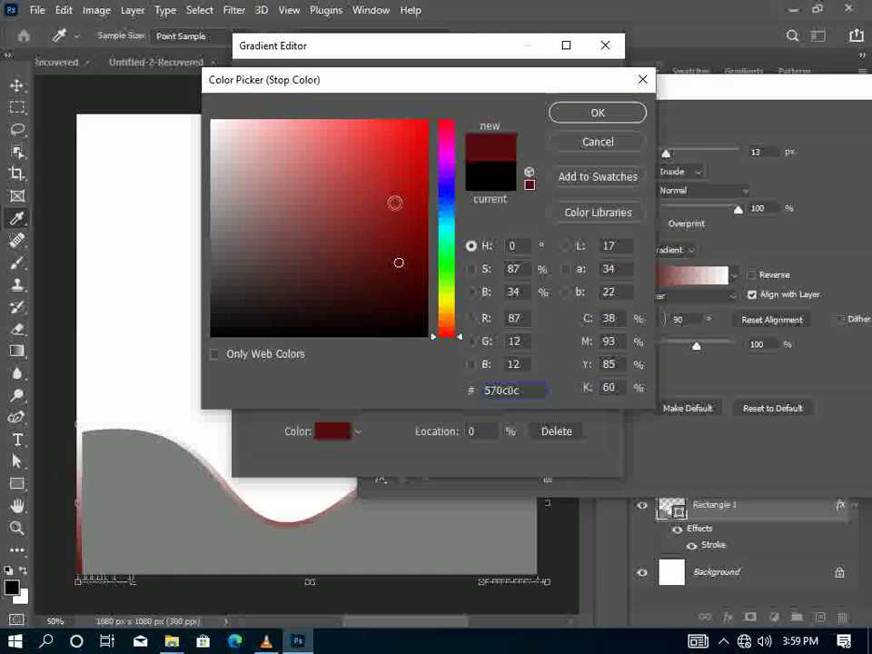
click(419, 179)
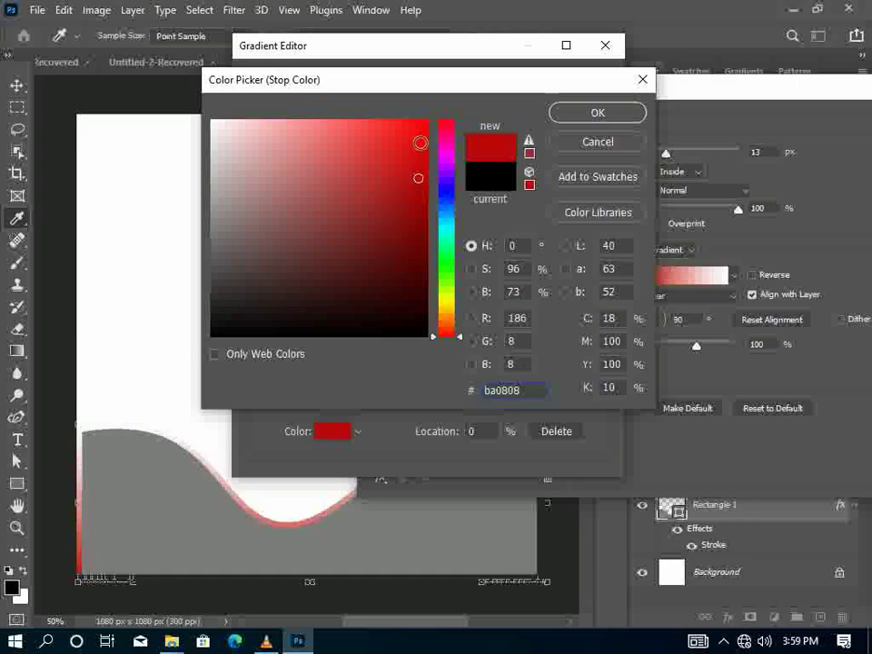
click(423, 135)
drag(452, 91, 674, 88)
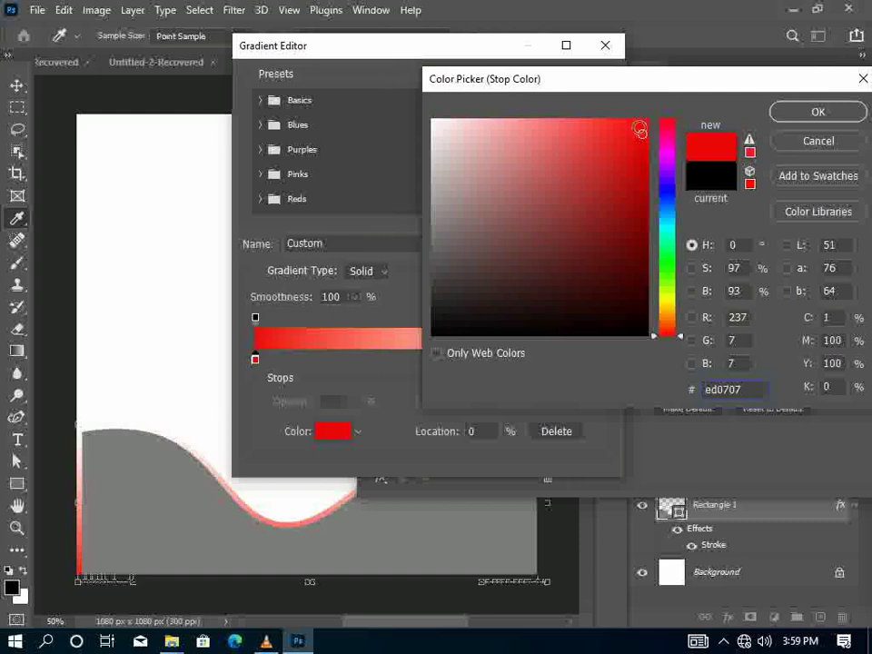
- Set the start stop to orange-red fb3905 and confirm the red-to-white gradient
click(643, 122)
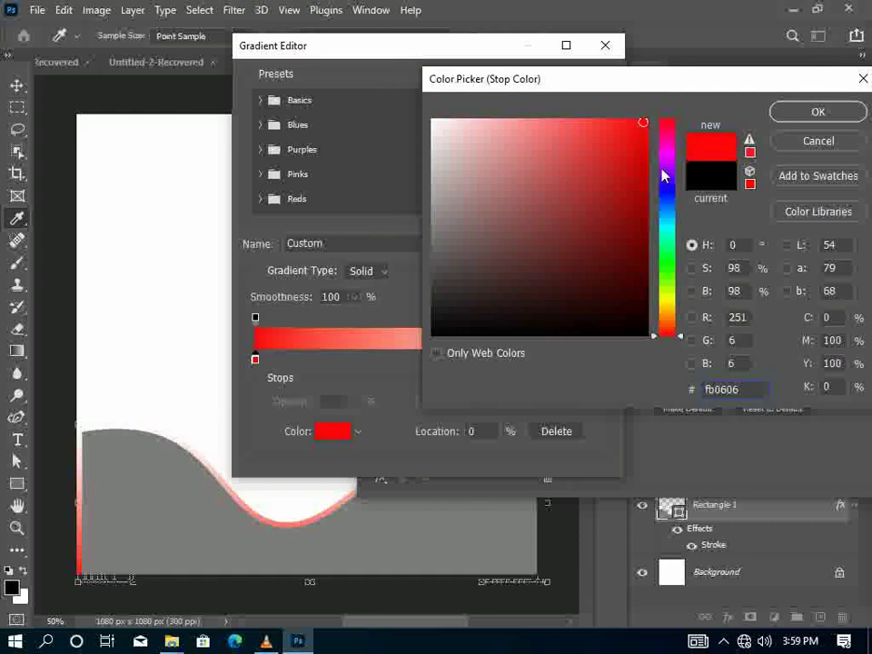
click(667, 228)
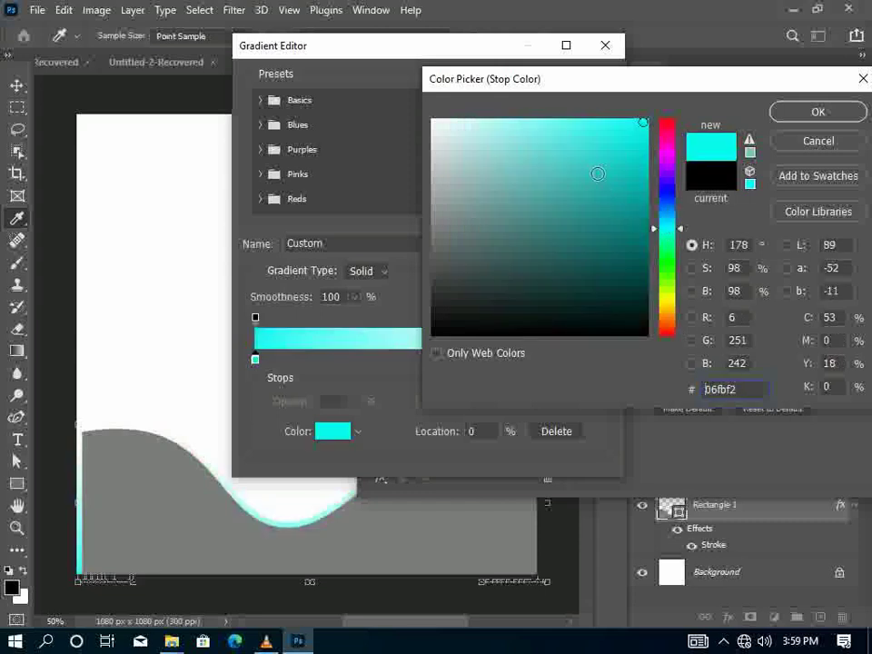
click(667, 156)
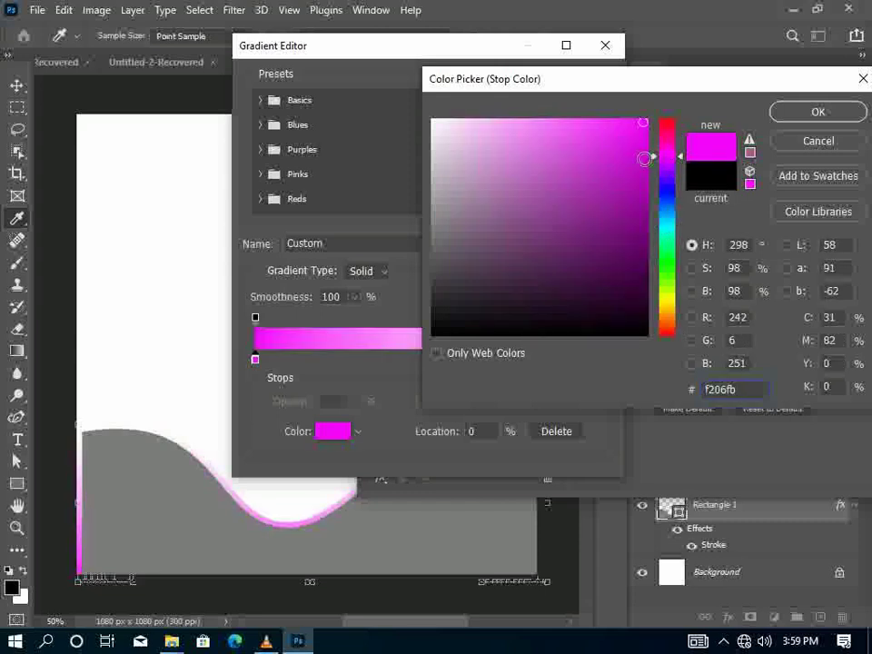
click(667, 329)
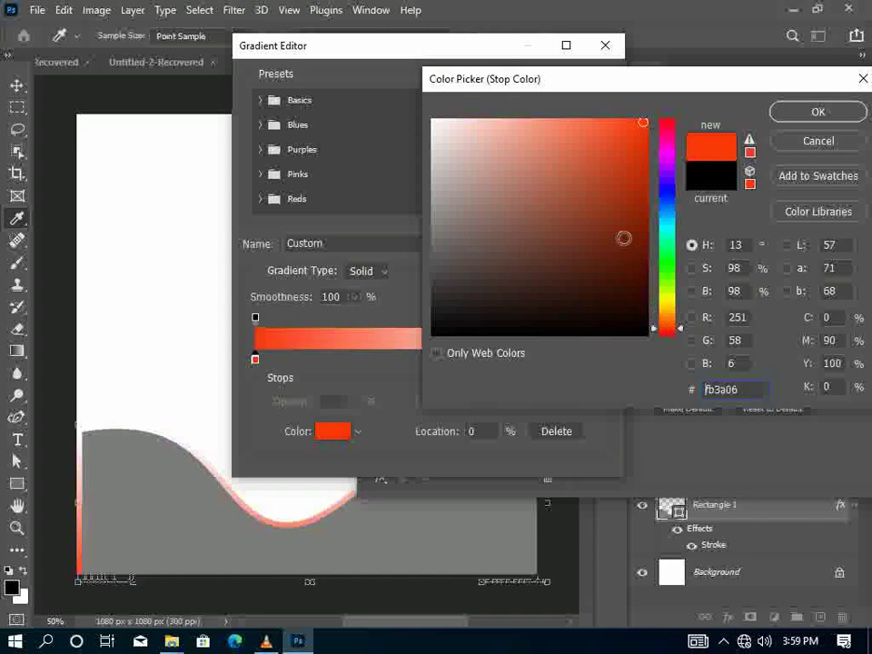
click(630, 174)
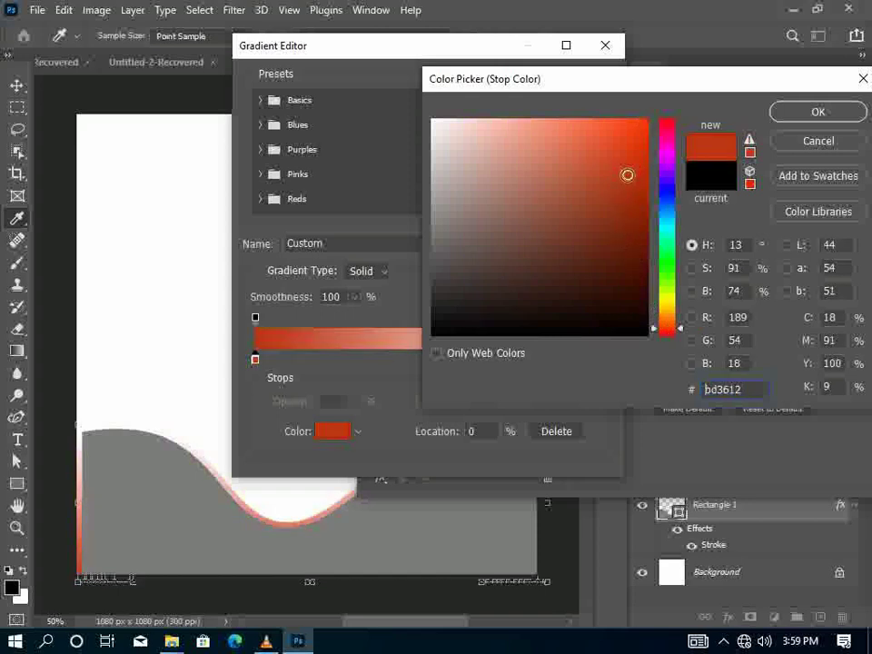
drag(635, 140, 644, 122)
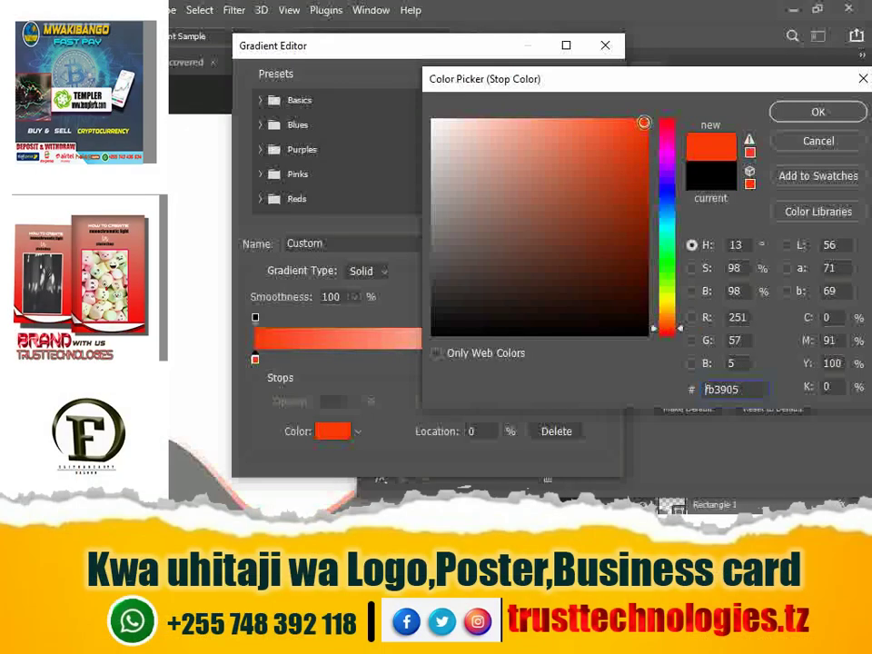
double_click(706, 389)
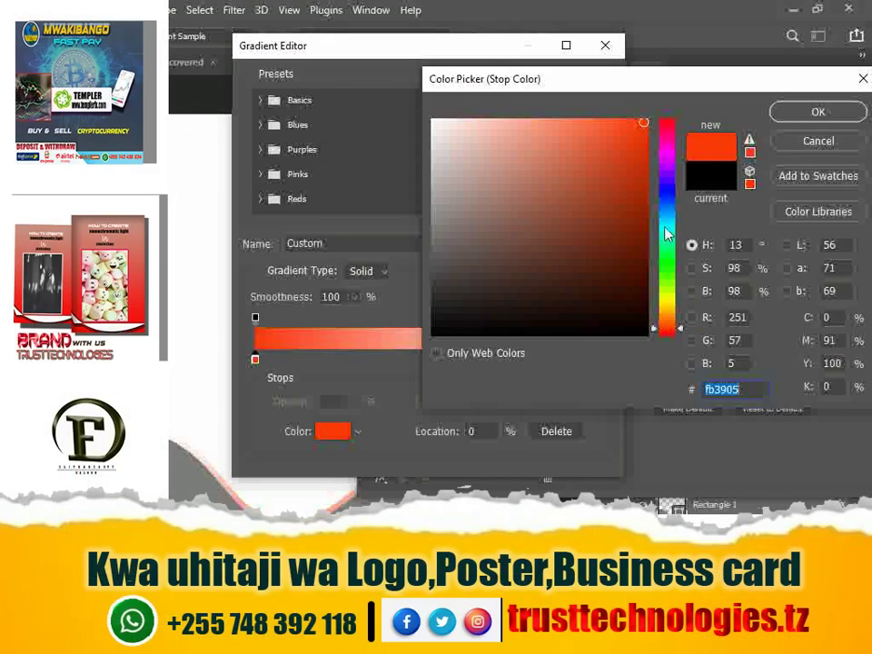
click(811, 112)
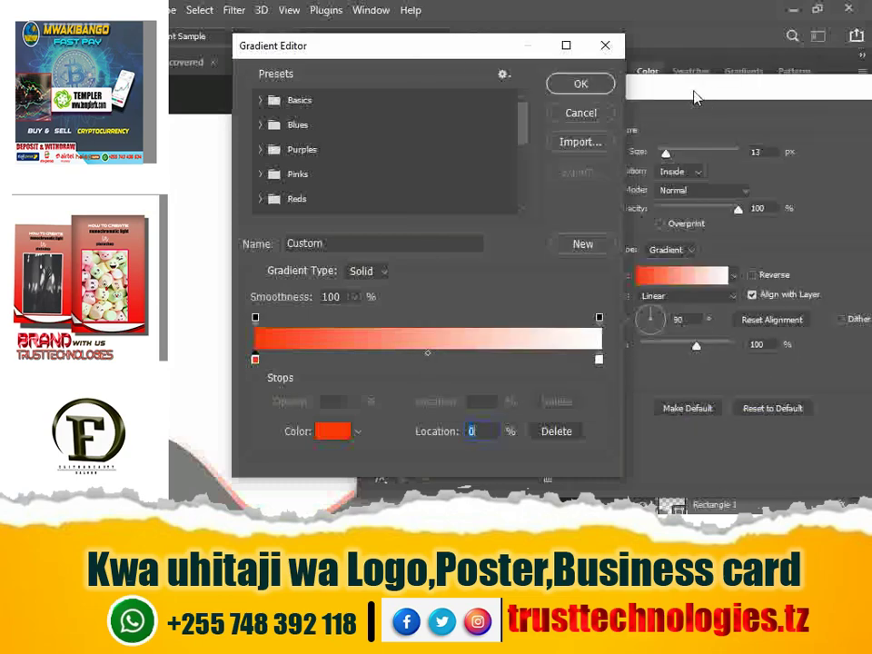
click(576, 84)
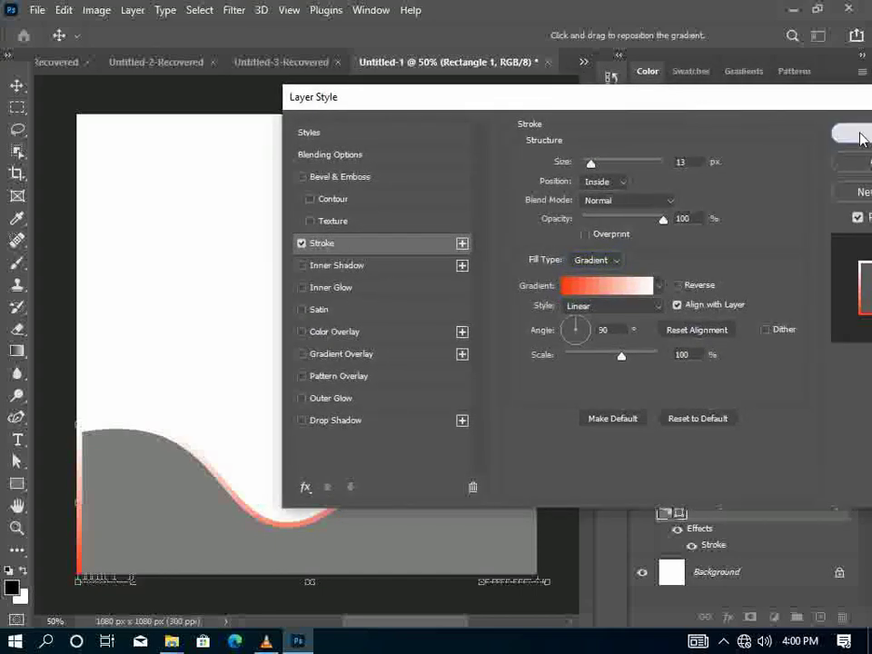
- Apply the gradient stroke, then widen the wave shape leftward to about 102.9%
click(858, 134)
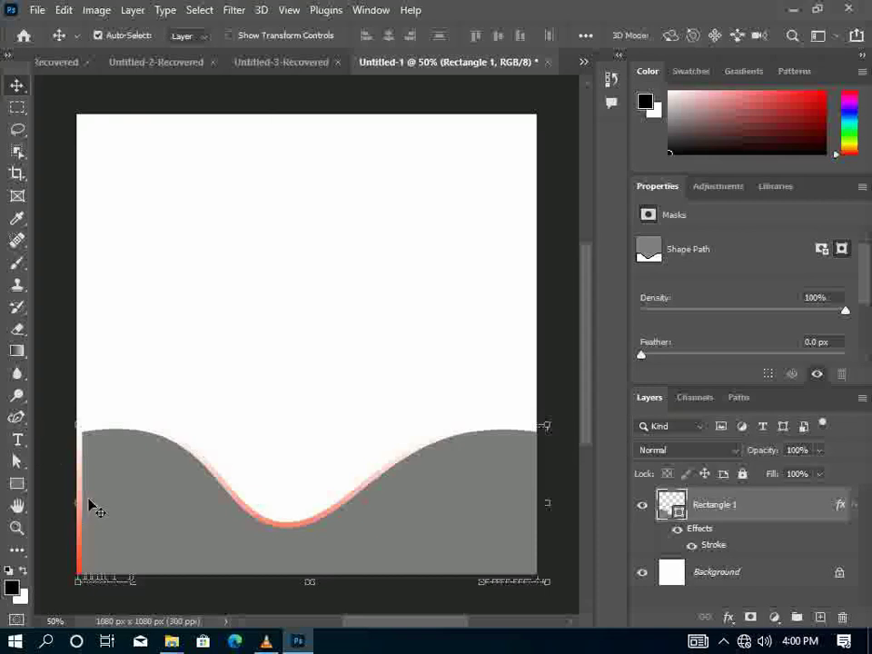
key(ctrl+t)
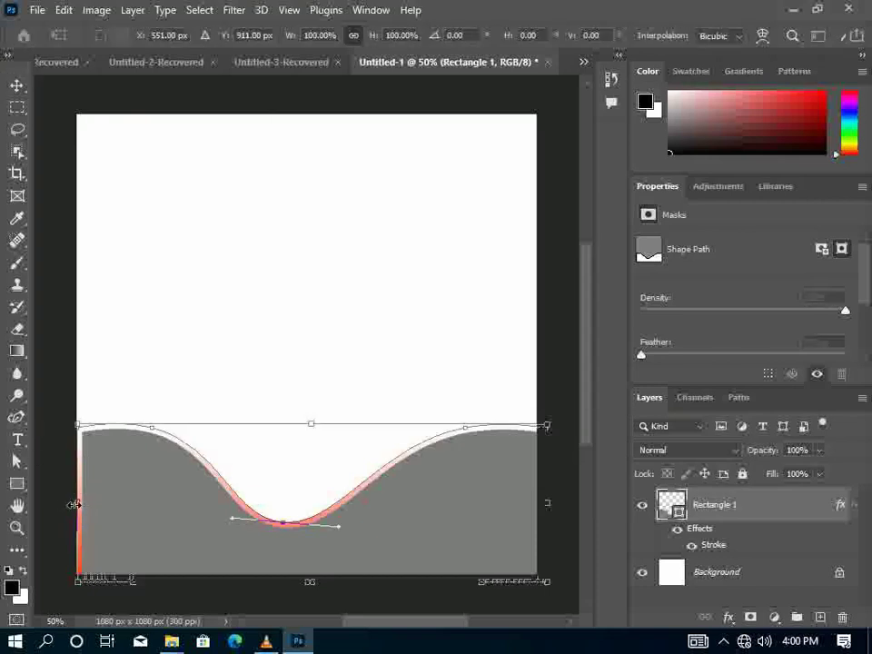
drag(76, 505, 60, 503)
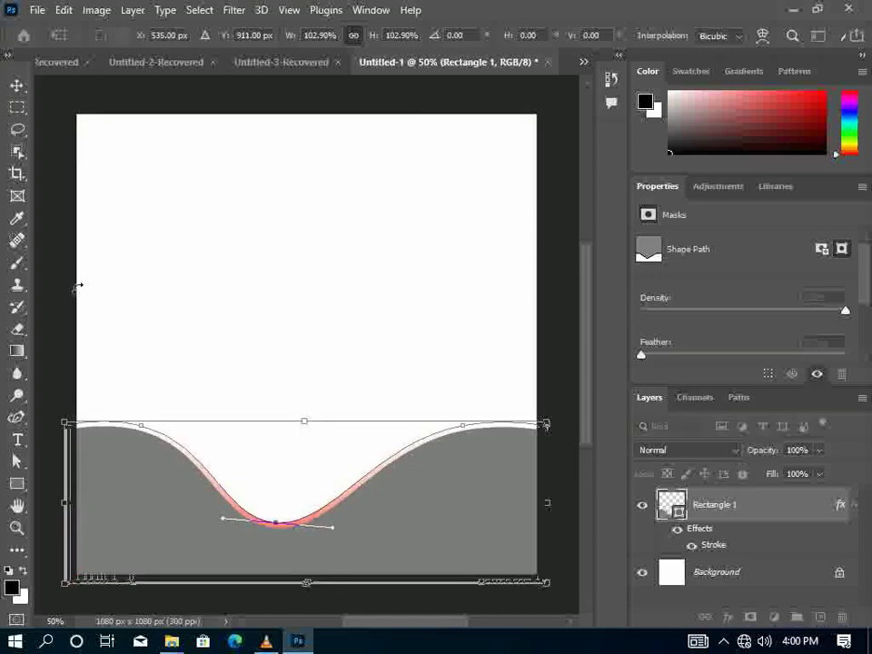
click(19, 85)
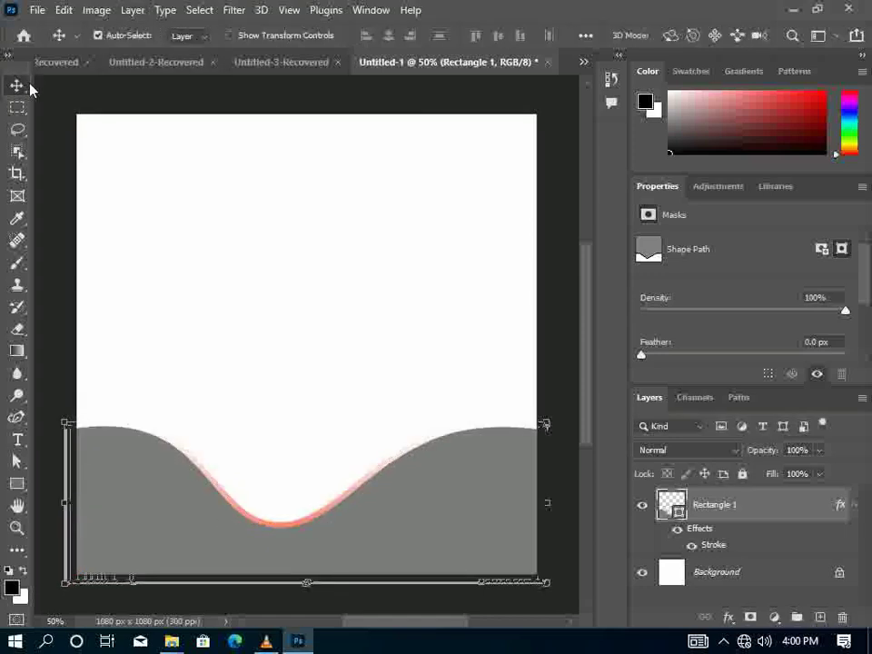